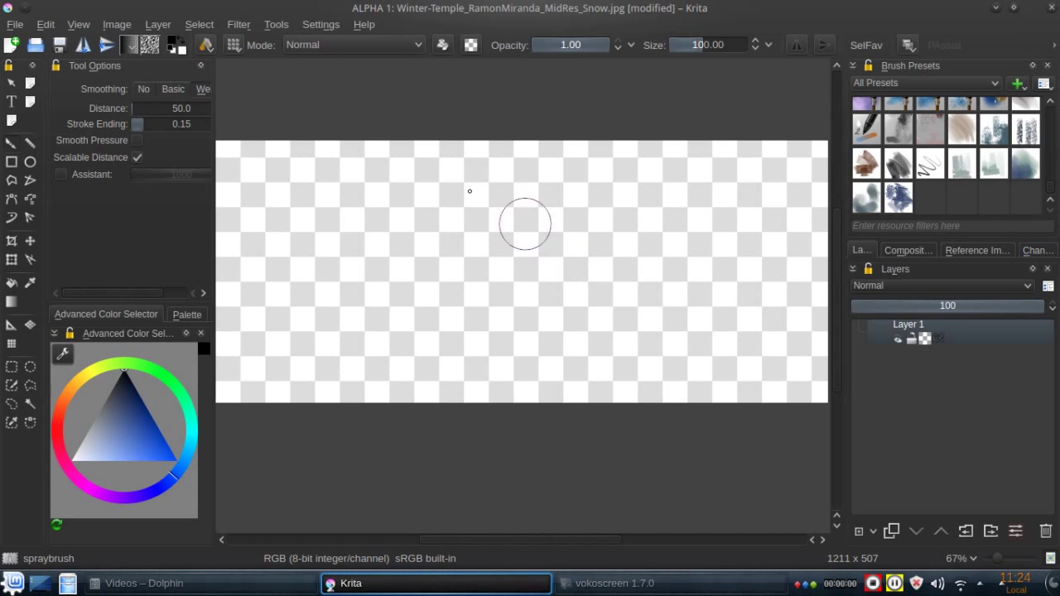
# Change the Spray brush's particle shape from Ellipse to Image
pyautogui.click(206, 45)
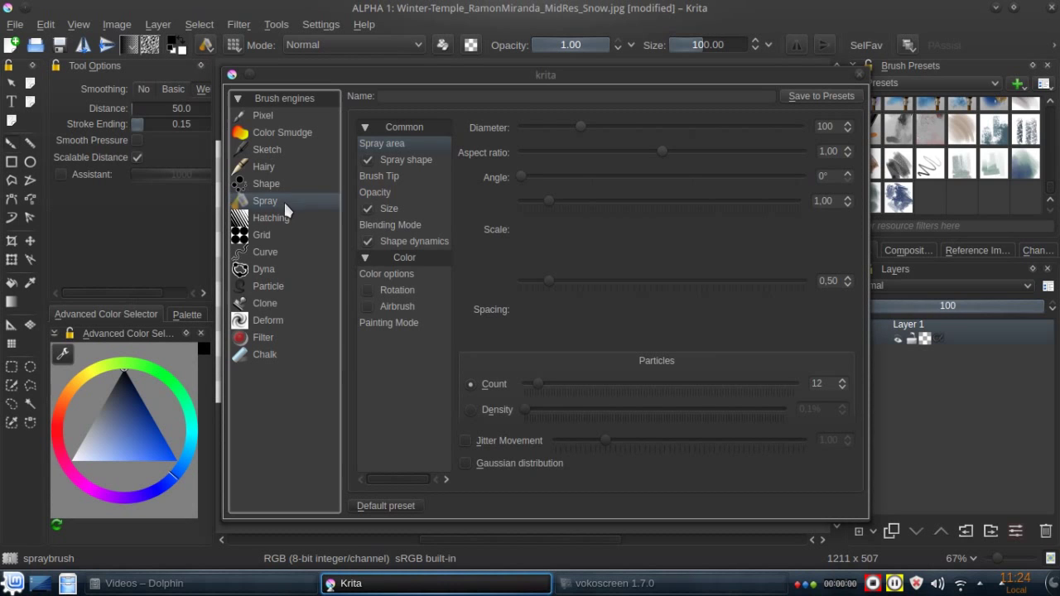
pyautogui.click(406, 160)
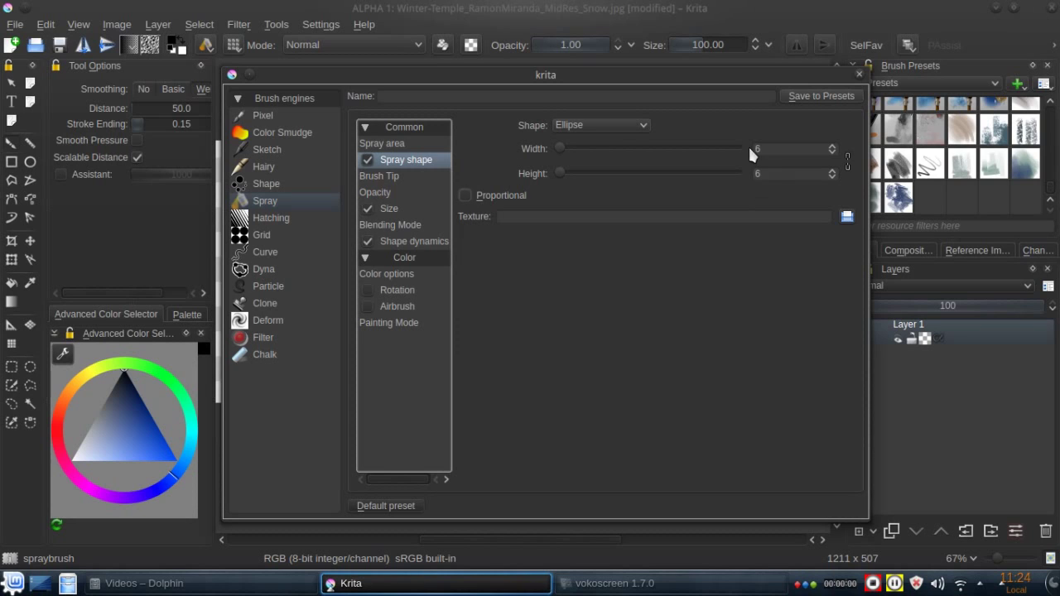
pyautogui.click(624, 120)
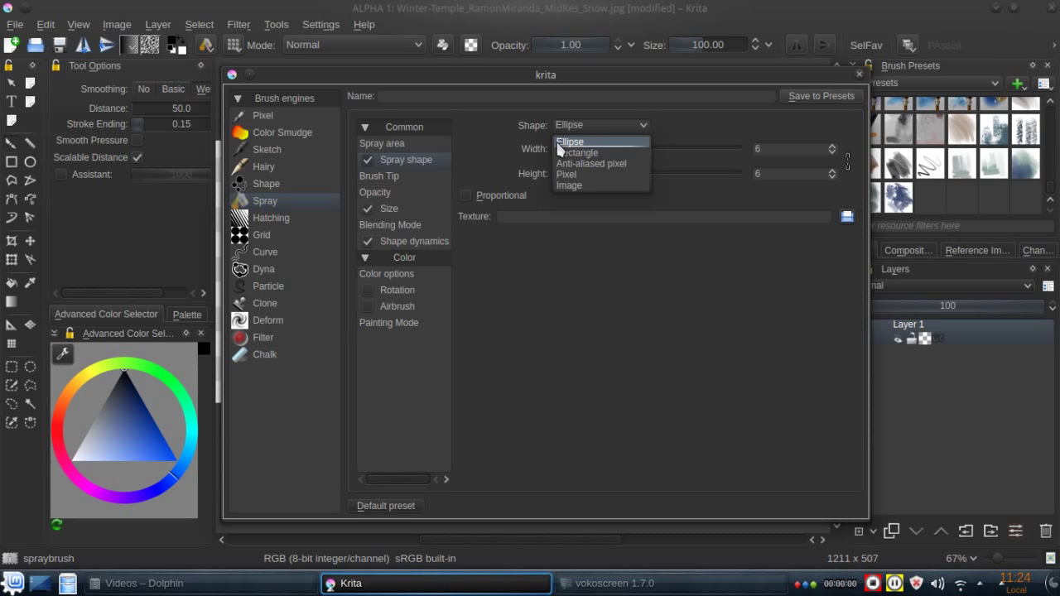
pyautogui.click(570, 185)
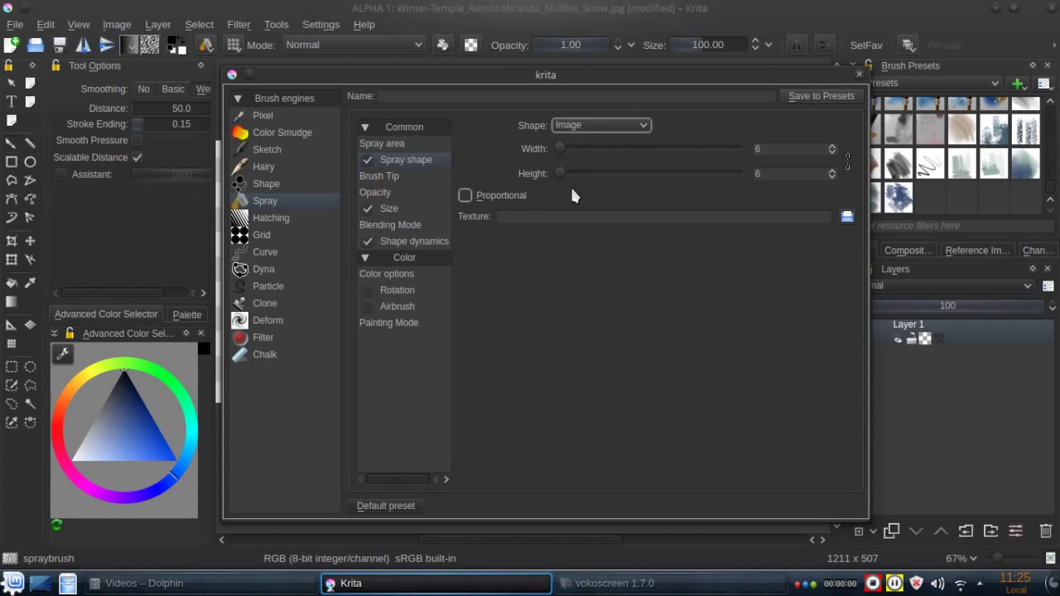
# Select pelota_spray.png from the WIP paintings folder as the particle texture image
pyautogui.click(847, 218)
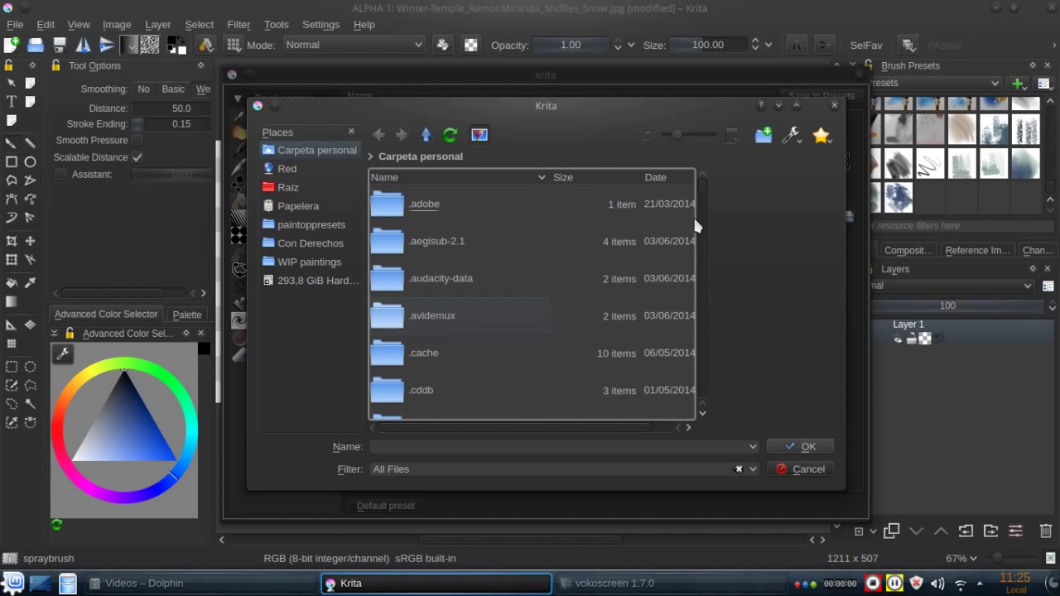
pyautogui.click(311, 262)
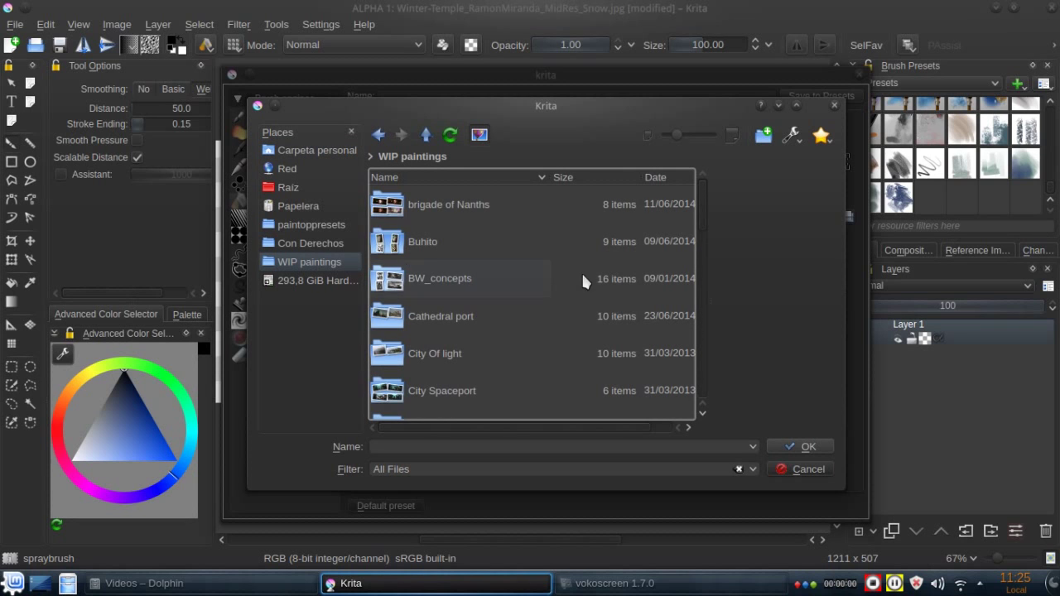
pyautogui.moveTo(701, 210); pyautogui.dragTo(729, 341)
pyautogui.click(489, 269)
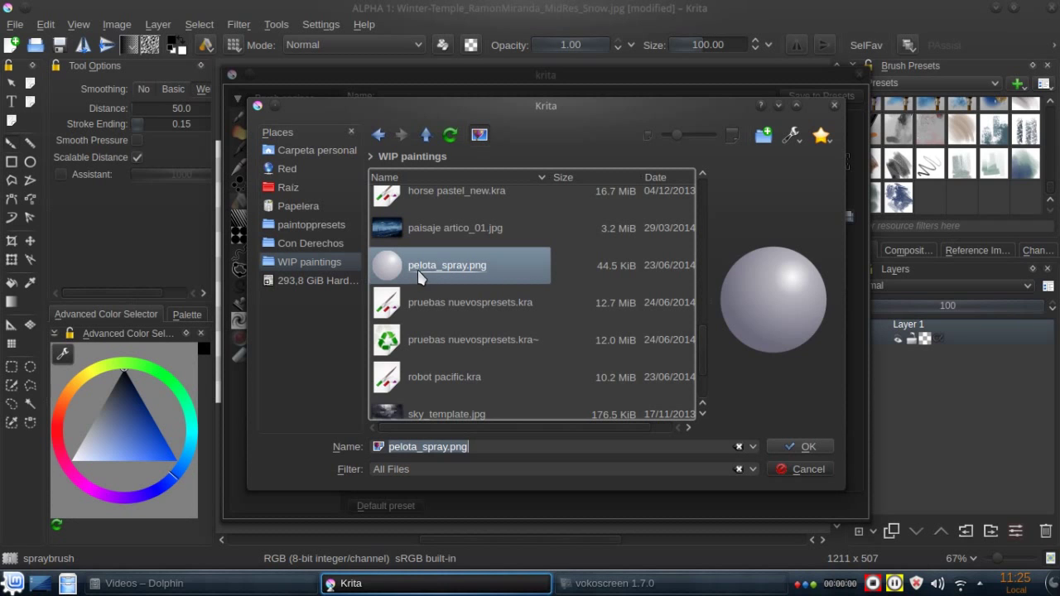
# Confirm the sphere texture, shrink the particle image to 57×57, and move the editor aside
pyautogui.click(808, 445)
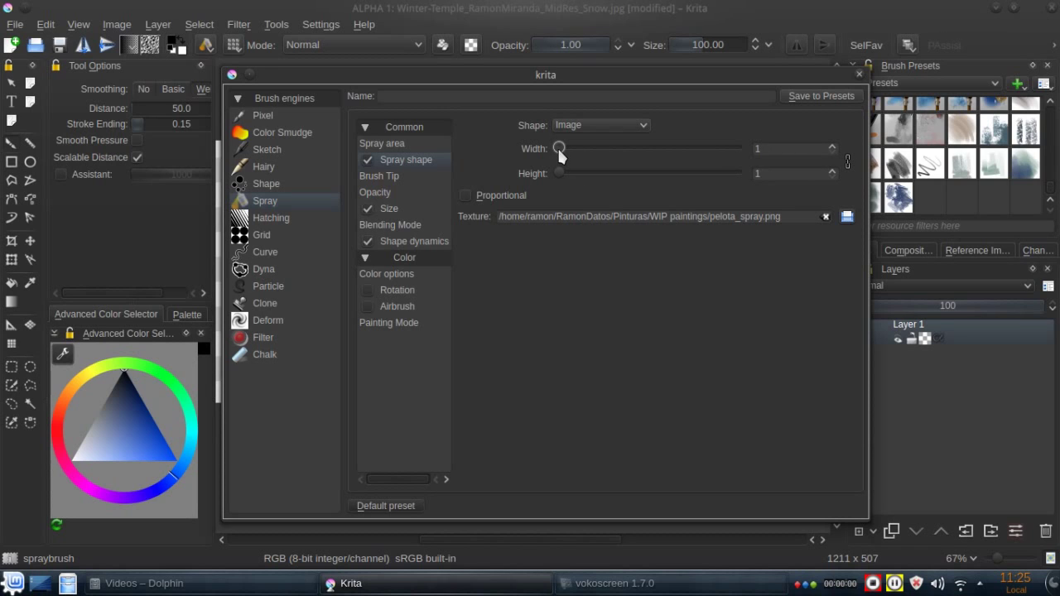
pyautogui.moveTo(560, 148); pyautogui.dragTo(575, 152)
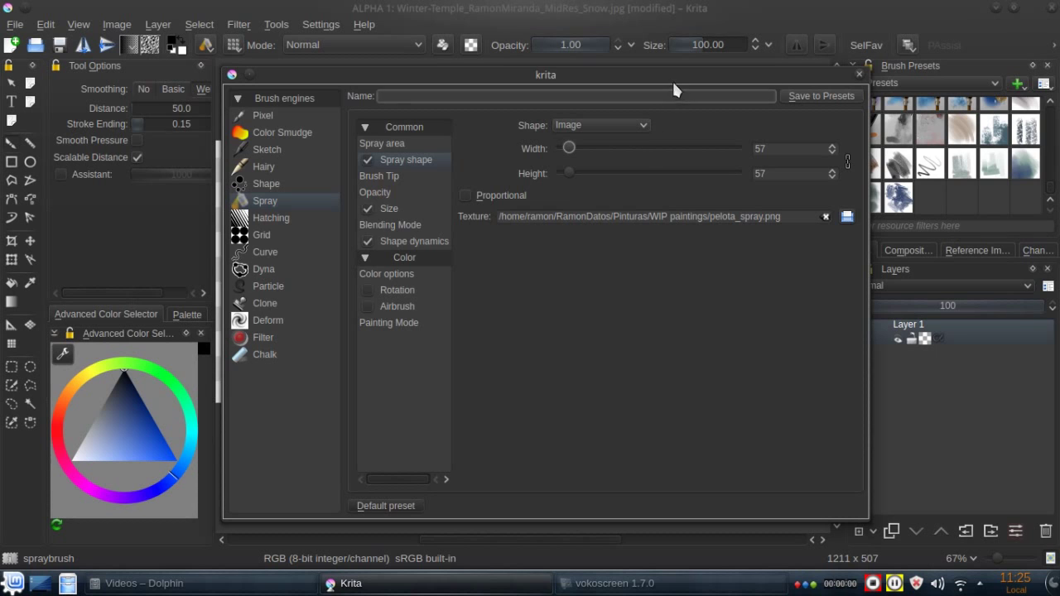
pyautogui.moveTo(672, 75); pyautogui.dragTo(736, 400)
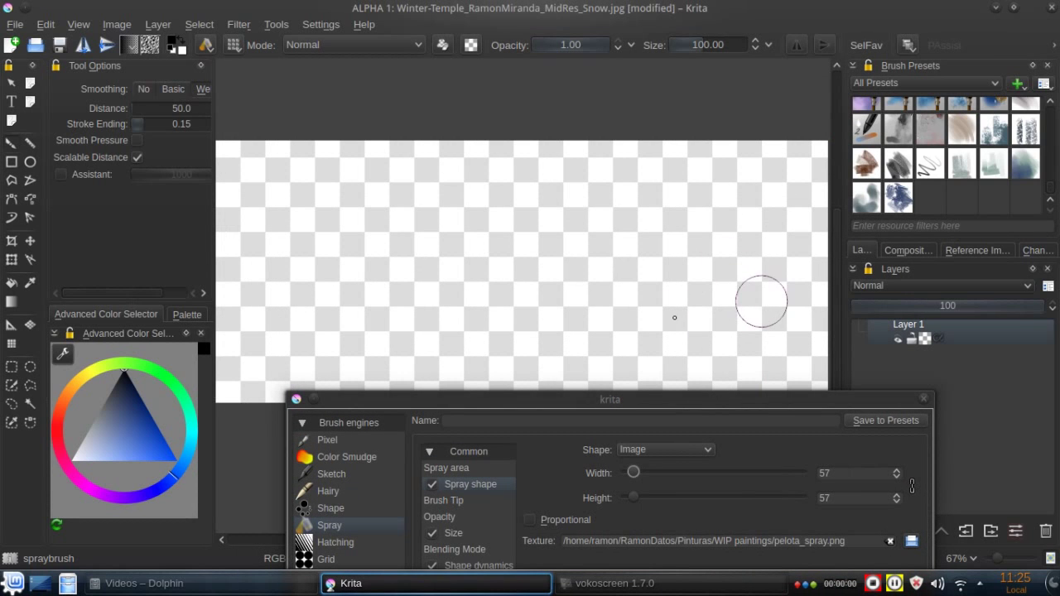
# Paint three diagonal test strokes of grey bubbles, then wipe the canvas white with Backspace
pyautogui.moveTo(756, 309)
pyautogui.mouseDown()
pyautogui.moveTo(336, 157)
pyautogui.moveTo(417, 271)
pyautogui.moveTo(700, 365)
pyautogui.mouseUp()
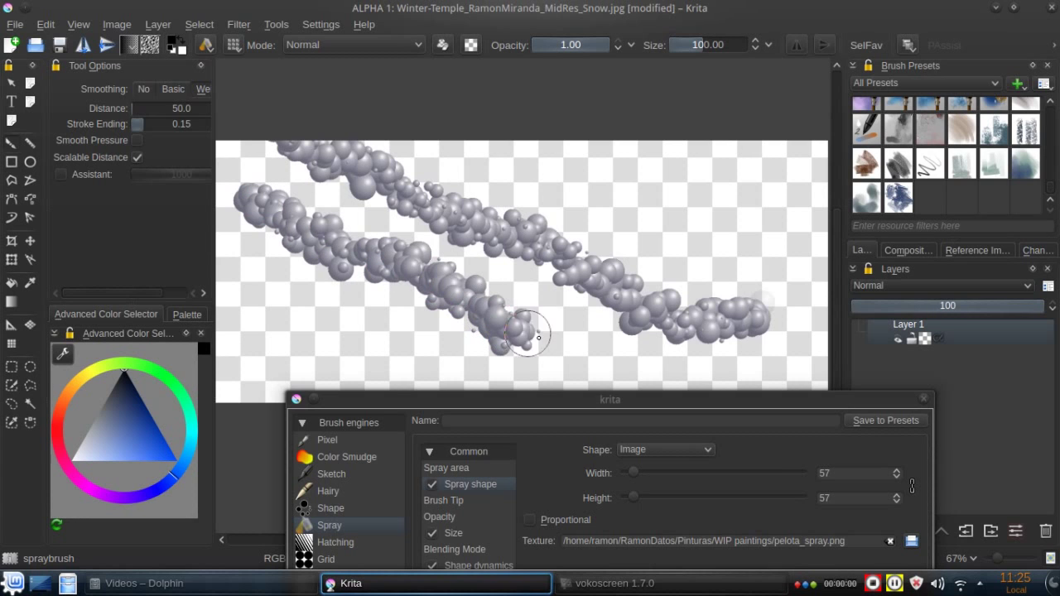
pyautogui.scroll(-2, 490, 167)
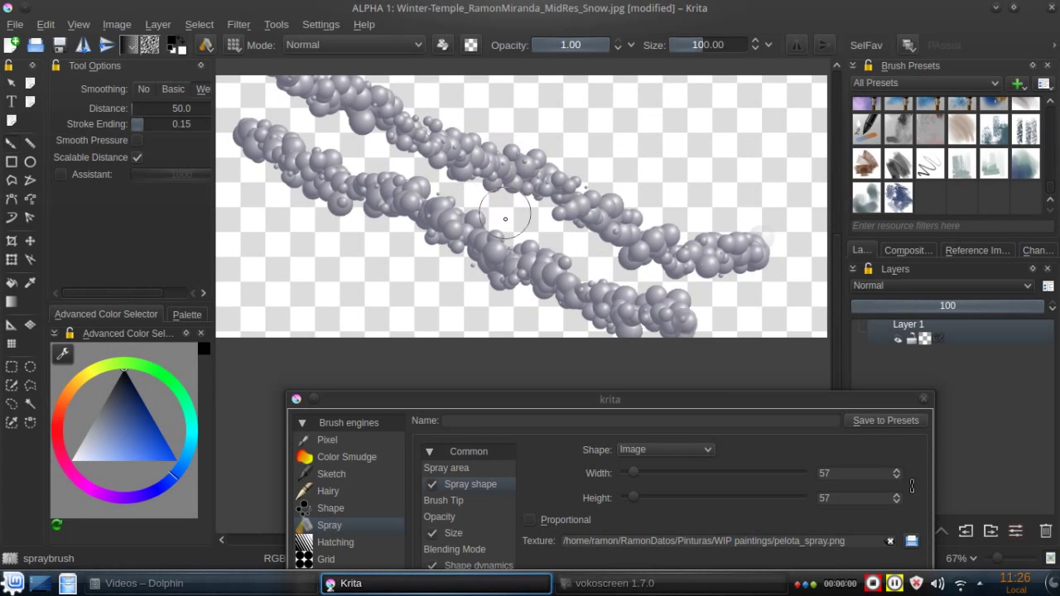
pyautogui.moveTo(490, 167)
pyautogui.mouseDown()
pyautogui.moveTo(246, 168)
pyautogui.moveTo(211, 109)
pyautogui.mouseUp()
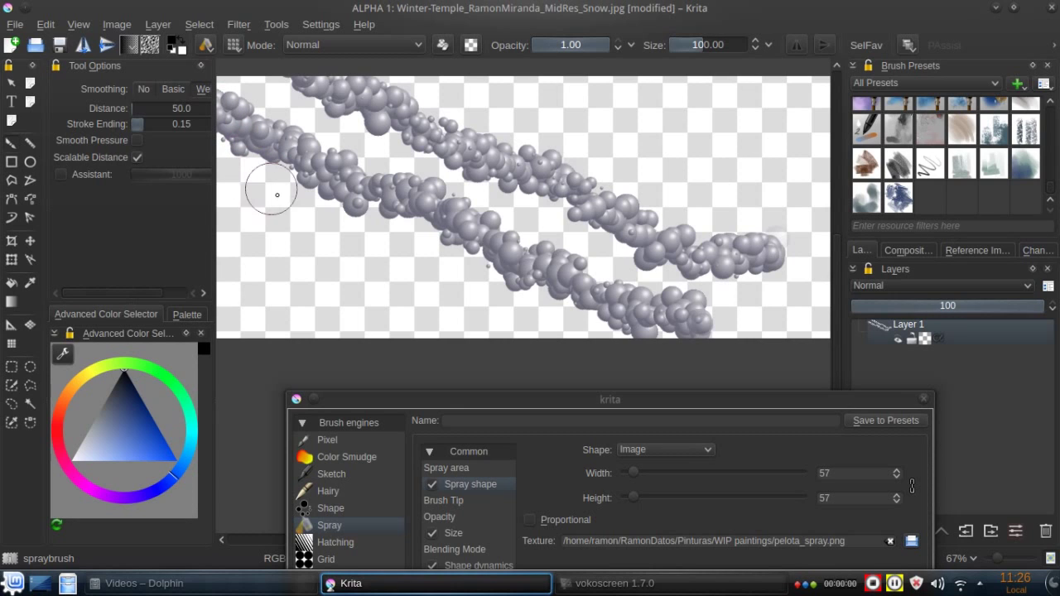
pyautogui.moveTo(240, 203); pyautogui.dragTo(588, 339)
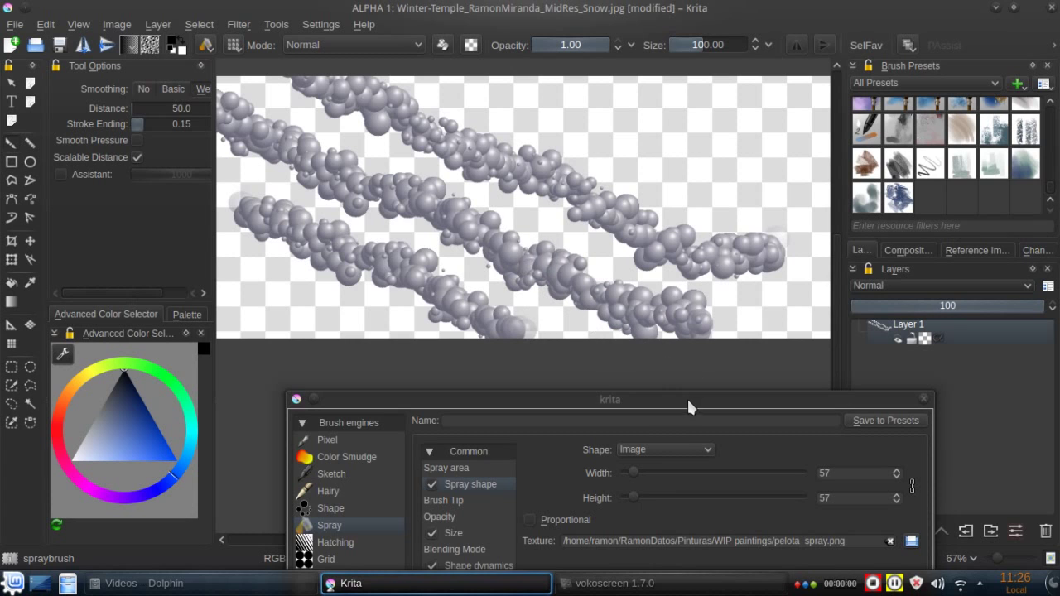
pyautogui.moveTo(684, 399)
pyautogui.mouseDown()
pyautogui.moveTo(635, 251)
pyautogui.moveTo(599, 188)
pyautogui.moveTo(608, 291)
pyautogui.mouseUp()
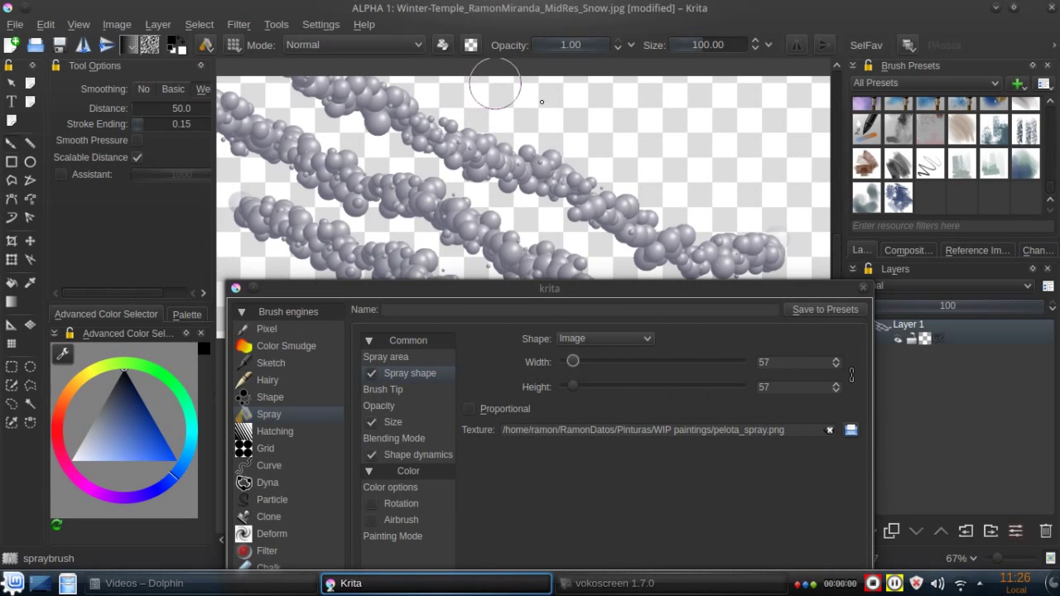
pyautogui.moveTo(494, 83); pyautogui.dragTo(754, 174)
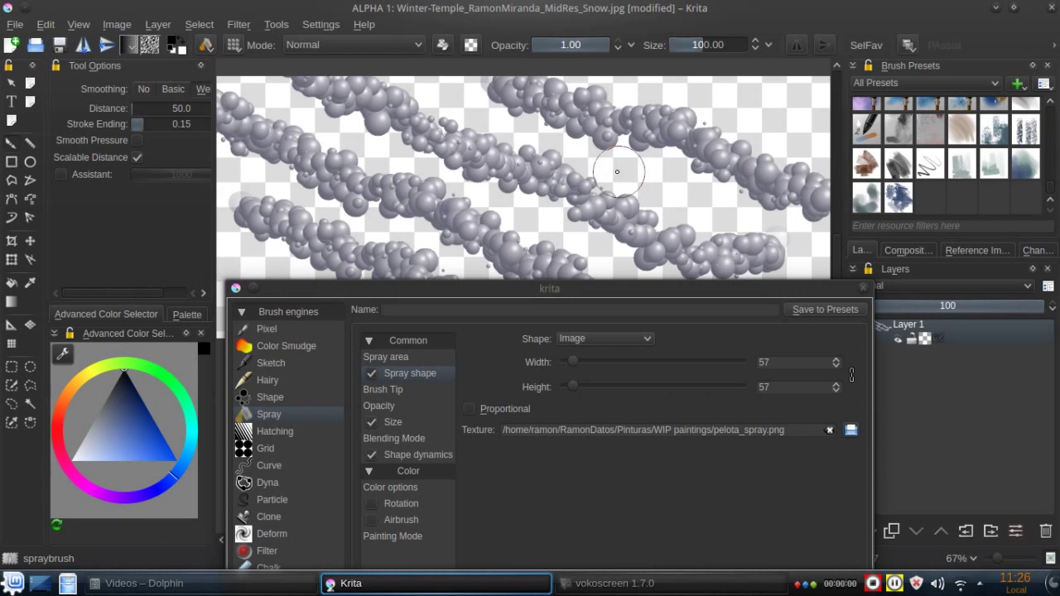
pyautogui.press('BackSpace')
# Enable the Airbrush option for the bubble spray brush
pyautogui.moveTo(562, 292); pyautogui.dragTo(893, 97)
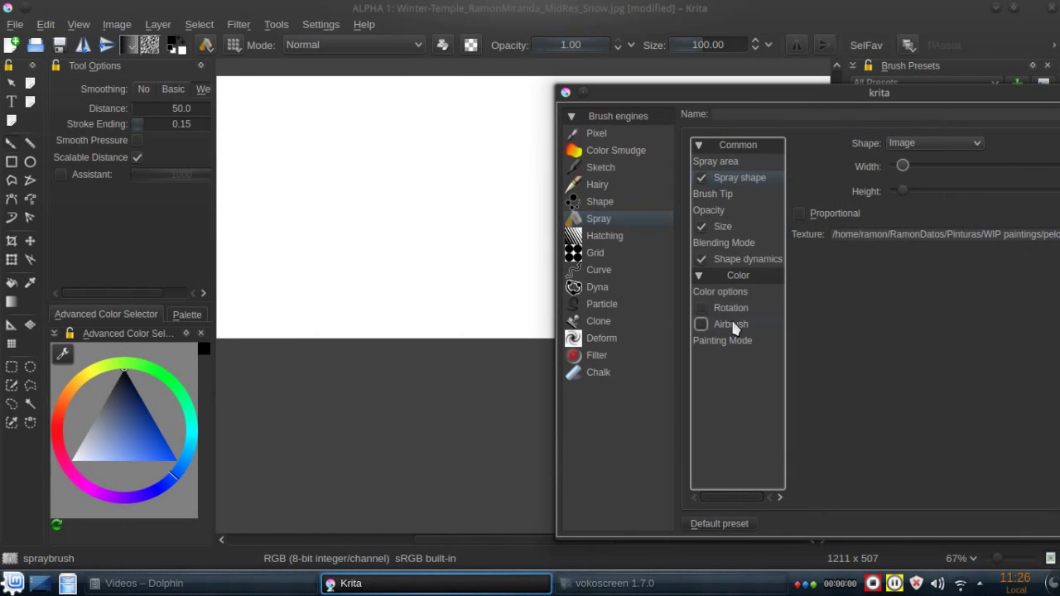
pyautogui.click(732, 325)
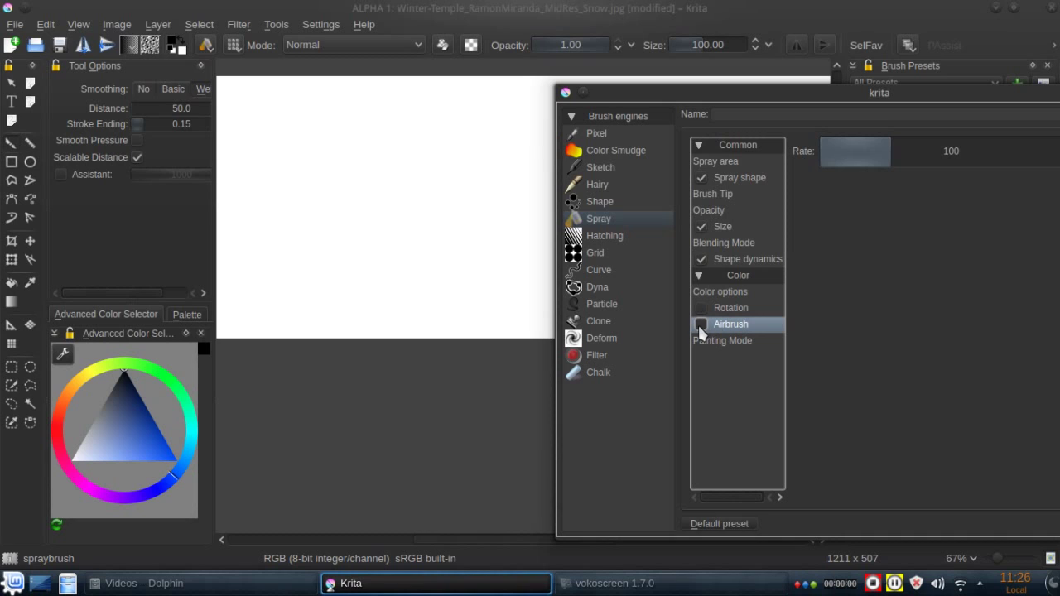
pyautogui.click(701, 325)
# Spray two test bubble clusters and lower the airbrush rate to 6
pyautogui.click(381, 157)
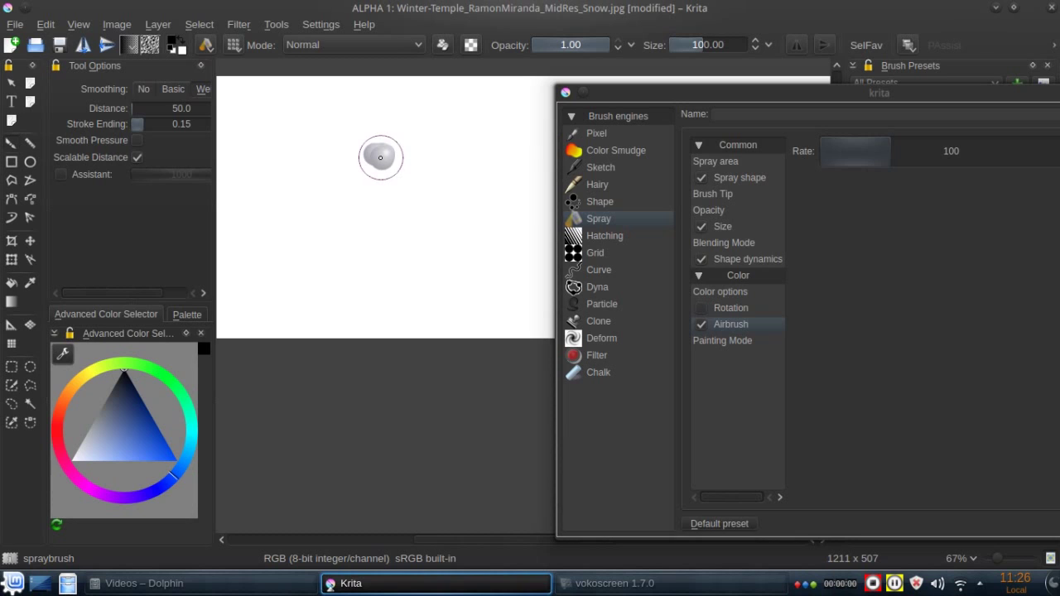
pyautogui.moveTo(380, 157); pyautogui.dragTo(259, 166)
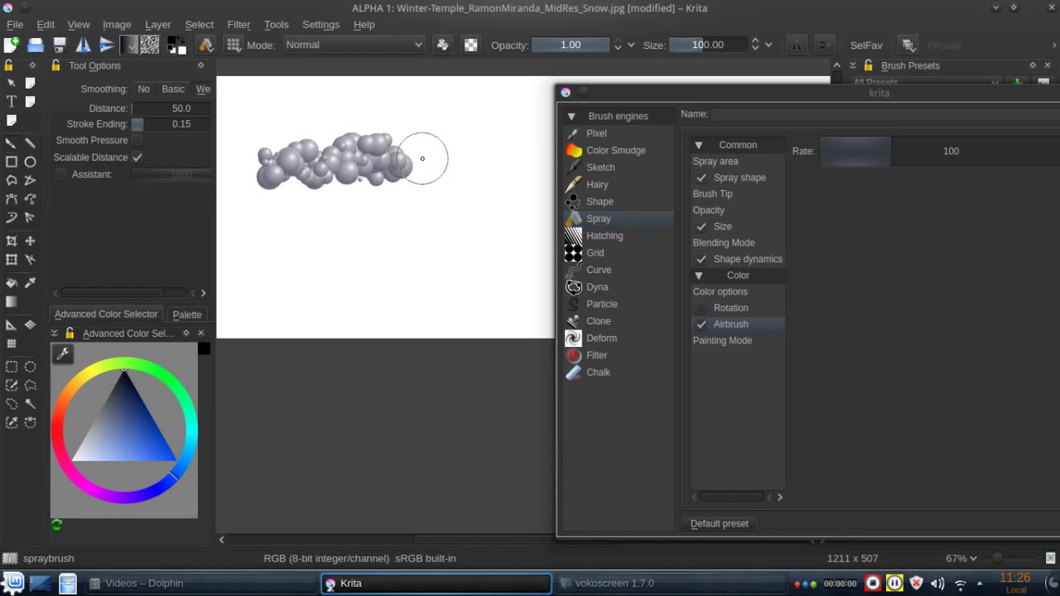
pyautogui.moveTo(425, 159); pyautogui.dragTo(516, 156)
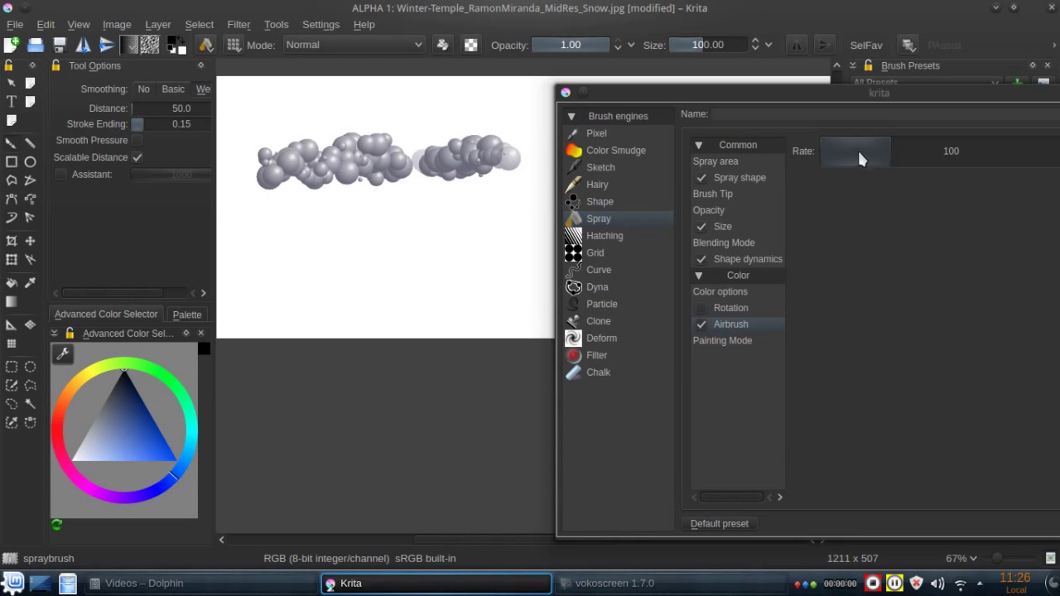
pyautogui.moveTo(875, 149); pyautogui.dragTo(835, 151)
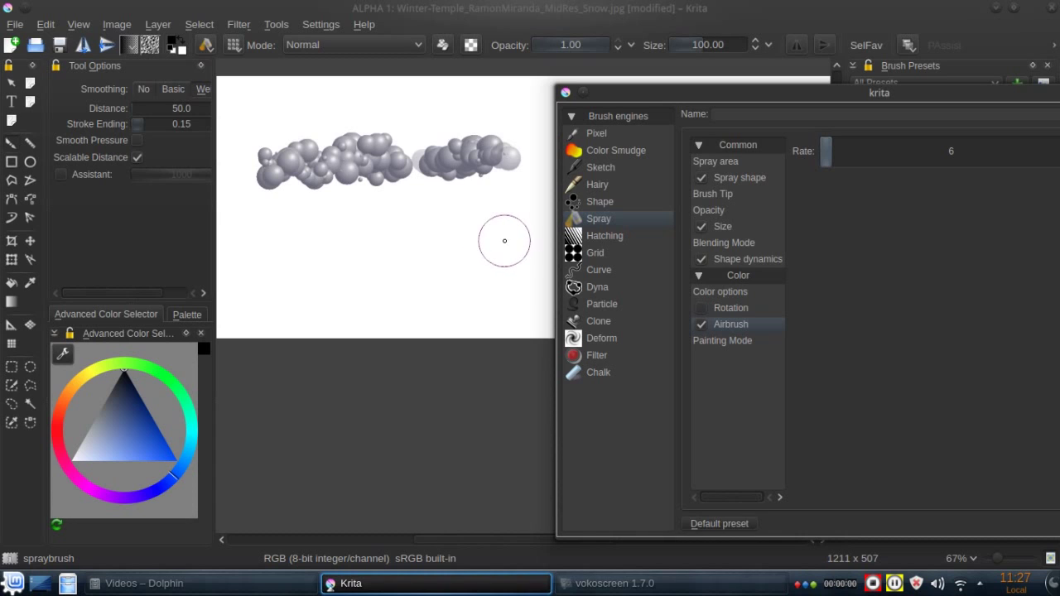
# Adjust the airbrush rate to about 48 and reposition the brush editor
pyautogui.moveTo(861, 151)
pyautogui.mouseDown()
pyautogui.moveTo(878, 150)
pyautogui.moveTo(866, 149)
pyautogui.mouseUp()
pyautogui.click(726, 323)
pyautogui.moveTo(842, 92); pyautogui.dragTo(588, 93)
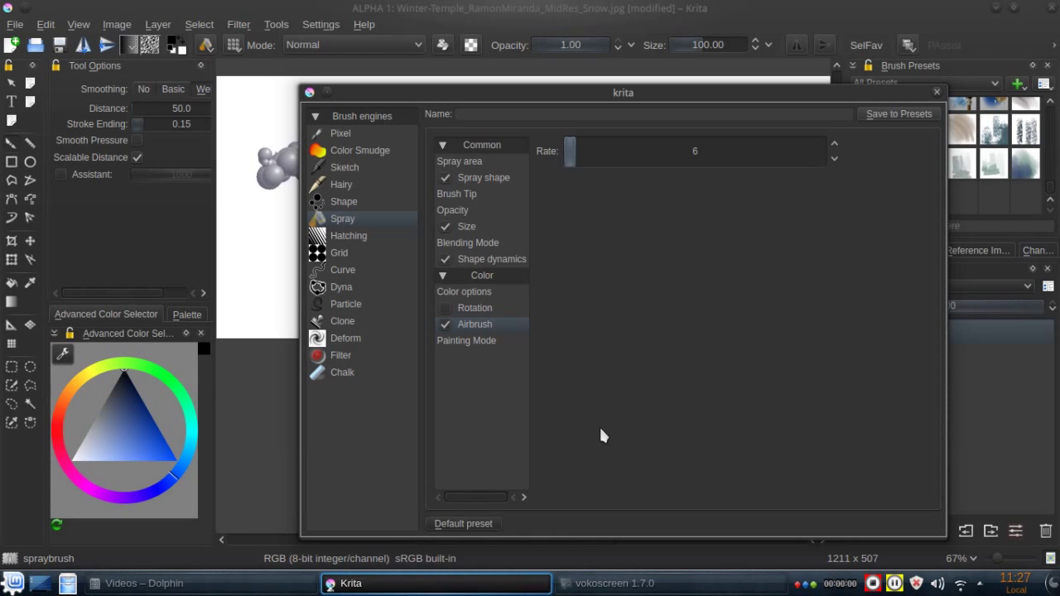
pyautogui.moveTo(574, 93)
pyautogui.mouseDown()
pyautogui.moveTo(965, 120)
pyautogui.moveTo(1003, 105)
pyautogui.mouseUp()
# Paint a bubble band, two dense round bubble clusters, and a short stroke near the top
pyautogui.moveTo(521, 244); pyautogui.dragTo(291, 240)
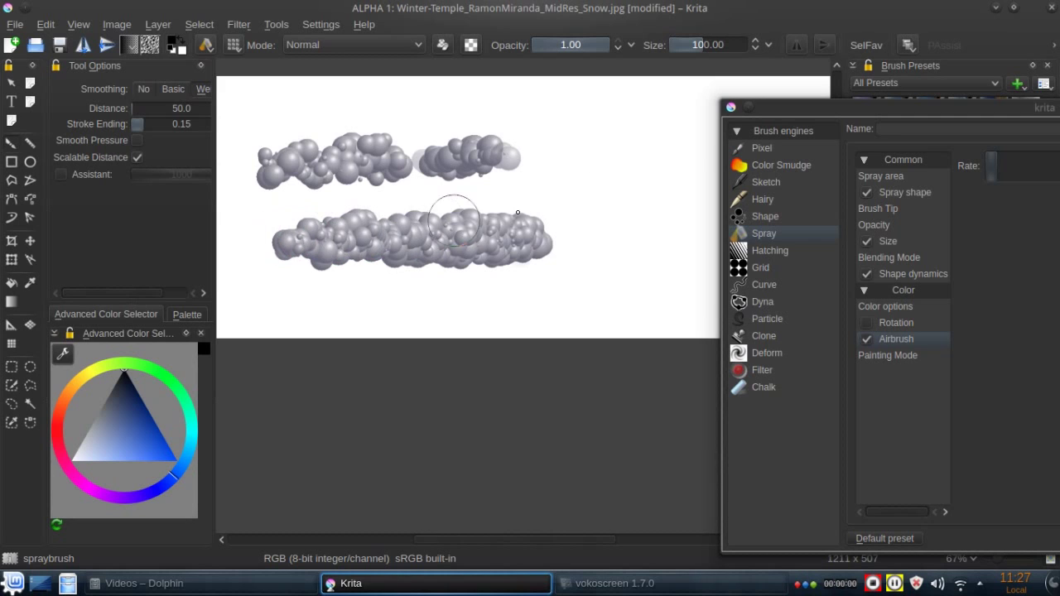
pyautogui.moveTo(592, 161); pyautogui.dragTo(584, 163)
pyautogui.moveTo(615, 239); pyautogui.dragTo(614, 236)
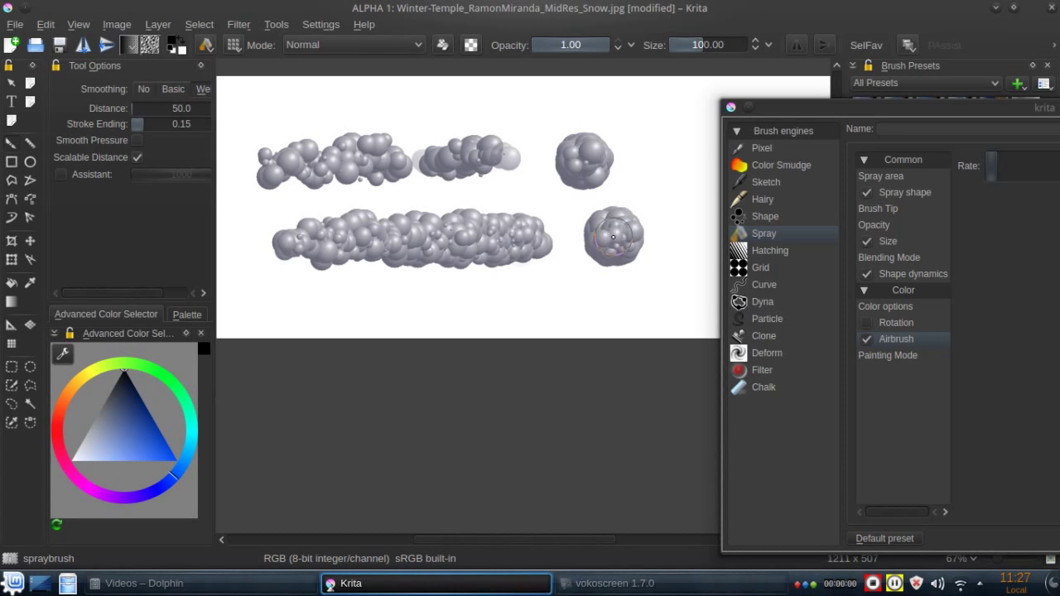
pyautogui.moveTo(613, 237); pyautogui.dragTo(613, 237)
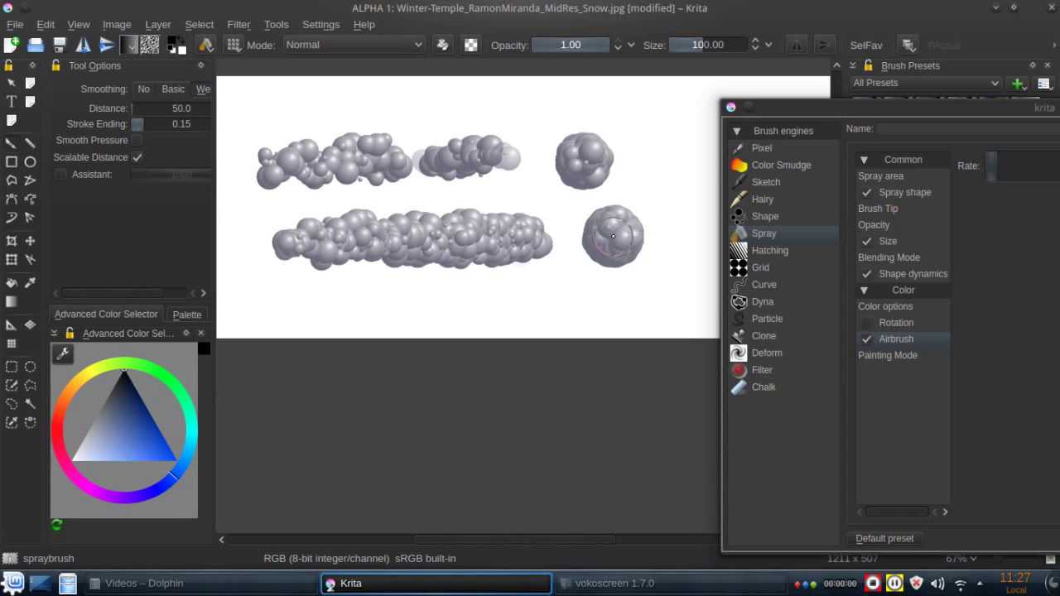
pyautogui.moveTo(613, 237); pyautogui.dragTo(613, 237)
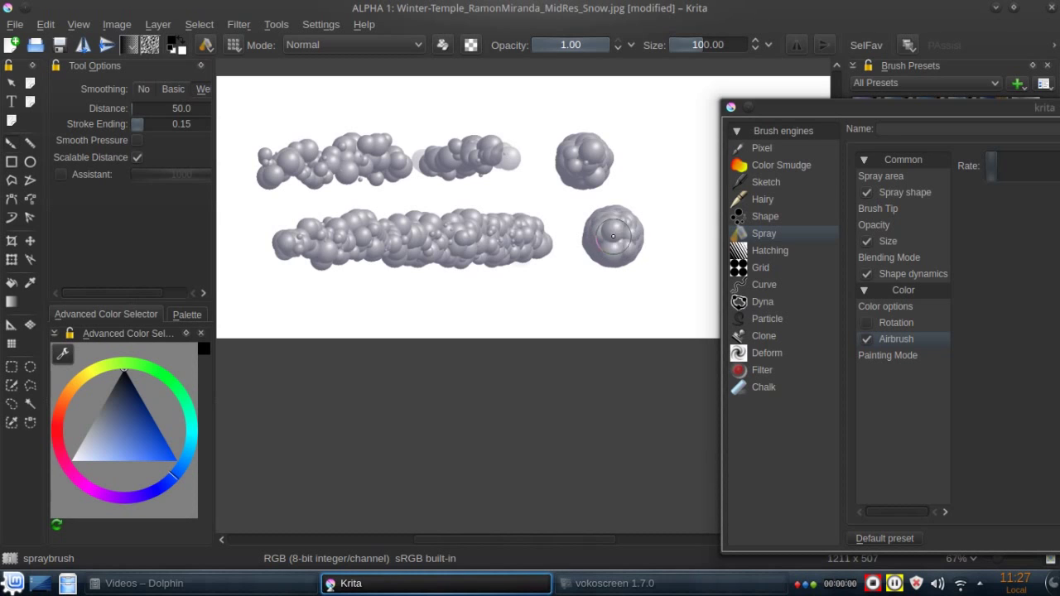
pyautogui.moveTo(613, 232); pyautogui.dragTo(614, 234)
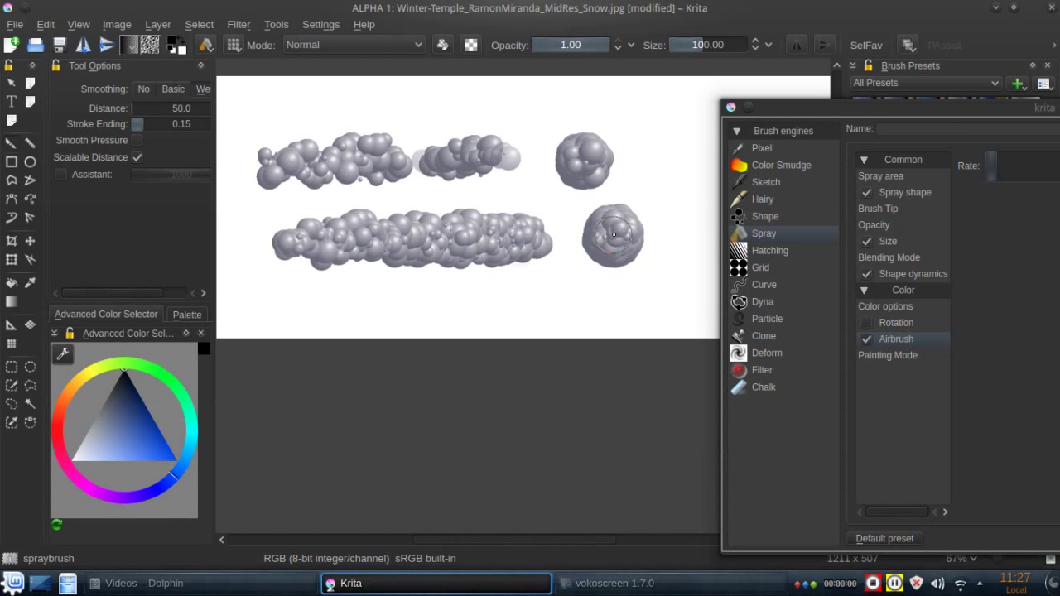
pyautogui.moveTo(811, 88); pyautogui.dragTo(821, 104)
pyautogui.moveTo(703, 137); pyautogui.dragTo(393, 132)
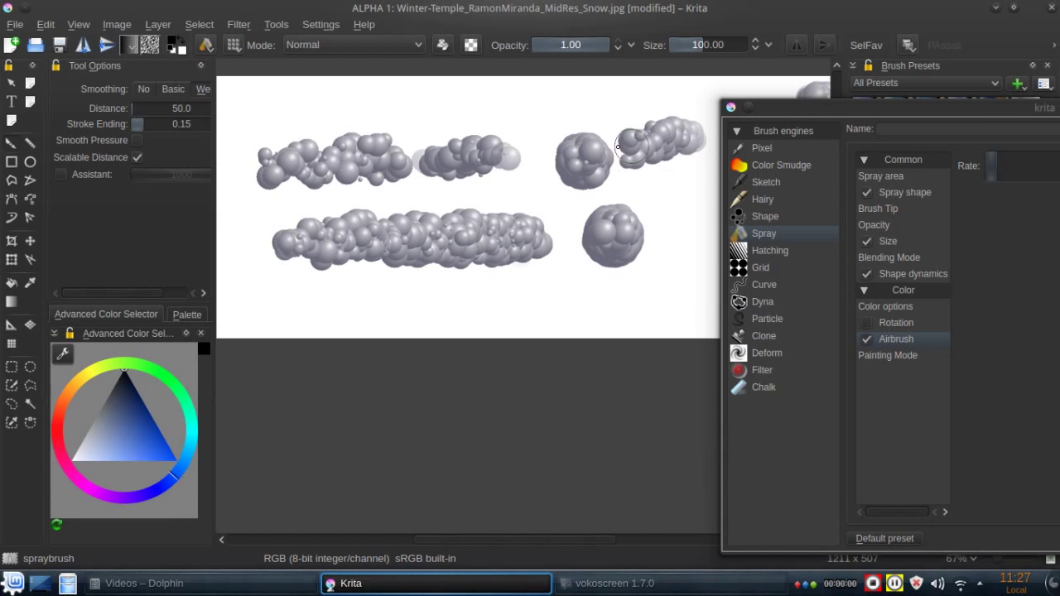
# Clear the canvas and cover it with large bubbles using a greatly enlarged brush
pyautogui.press('Delete')
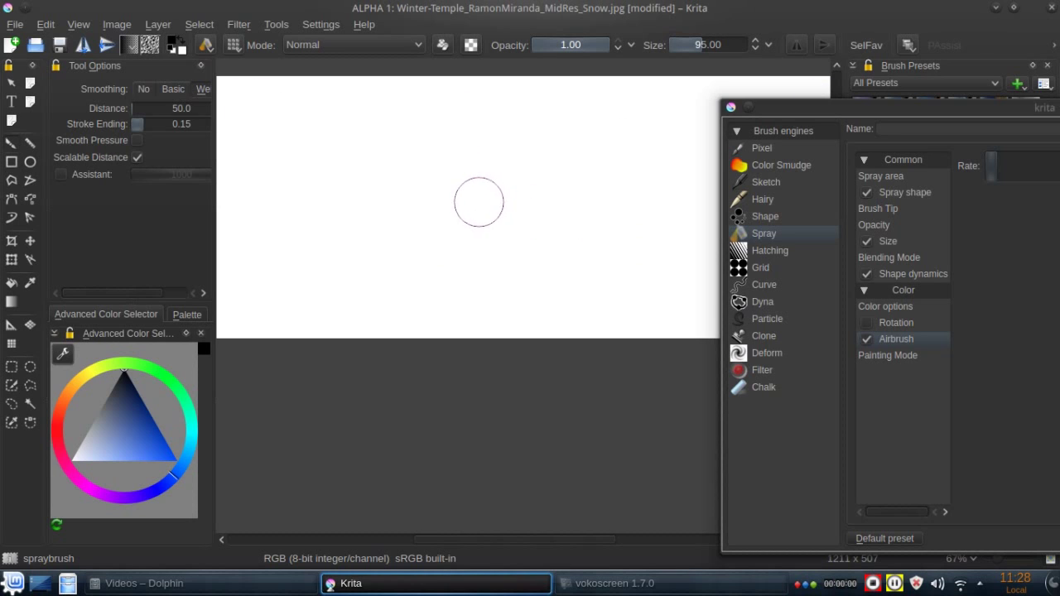
pyautogui.moveTo(481, 196); pyautogui.dragTo(563, 203)
pyautogui.moveTo(478, 202)
pyautogui.mouseDown()
pyautogui.moveTo(633, 216)
pyautogui.moveTo(477, 140)
pyautogui.moveTo(298, 107)
pyautogui.mouseUp()
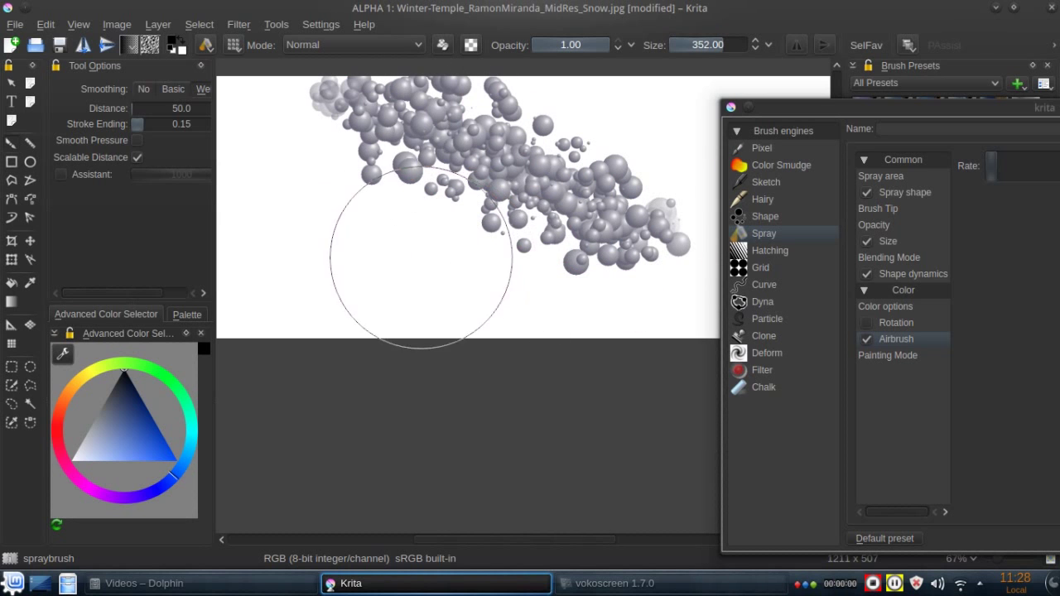
pyautogui.moveTo(419, 273); pyautogui.dragTo(497, 282)
pyautogui.click(525, 317)
pyautogui.moveTo(525, 317)
pyautogui.mouseDown()
pyautogui.moveTo(343, 225)
pyautogui.moveTo(249, 133)
pyautogui.moveTo(663, 199)
pyautogui.moveTo(694, 135)
pyautogui.moveTo(808, 89)
pyautogui.mouseUp()
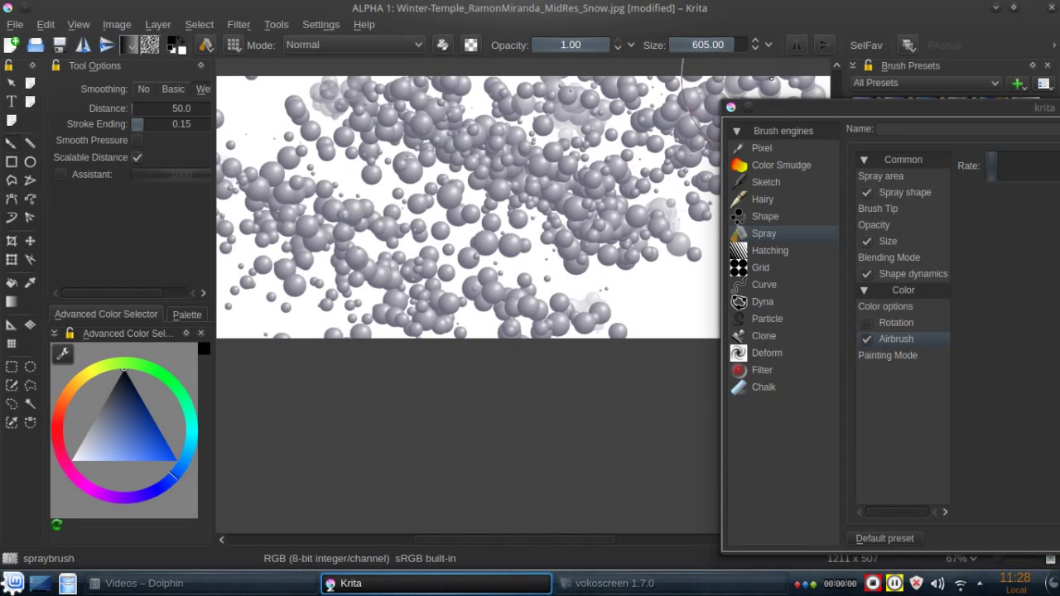
pyautogui.click(613, 285)
pyautogui.moveTo(613, 285)
pyautogui.mouseDown()
pyautogui.moveTo(348, 124)
pyautogui.moveTo(249, 132)
pyautogui.mouseUp()
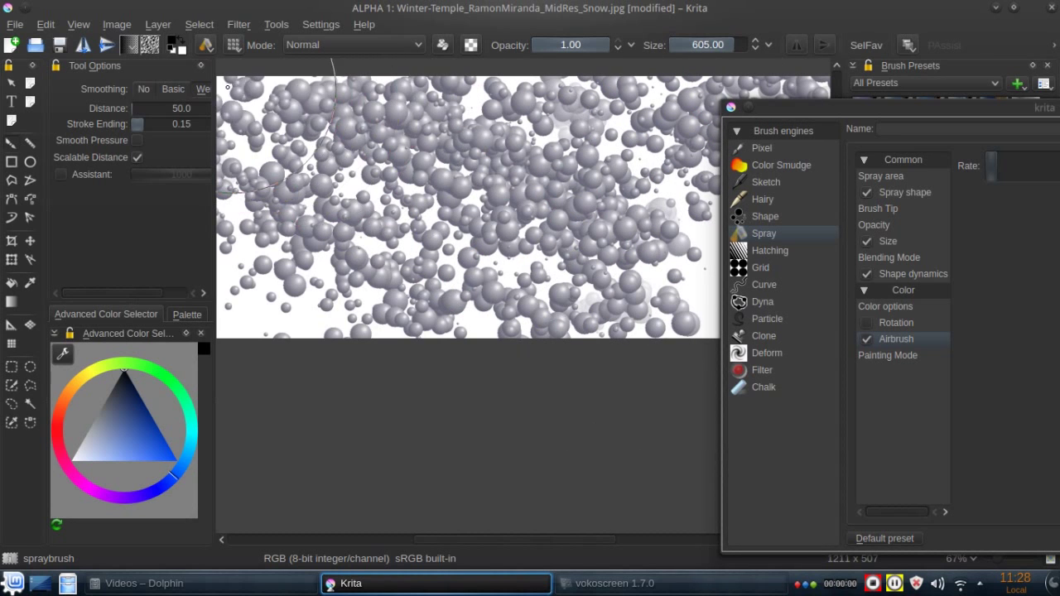
# Clear the canvas again and paint one diagonal bubble stroke at brush size 149
pyautogui.press('Delete')
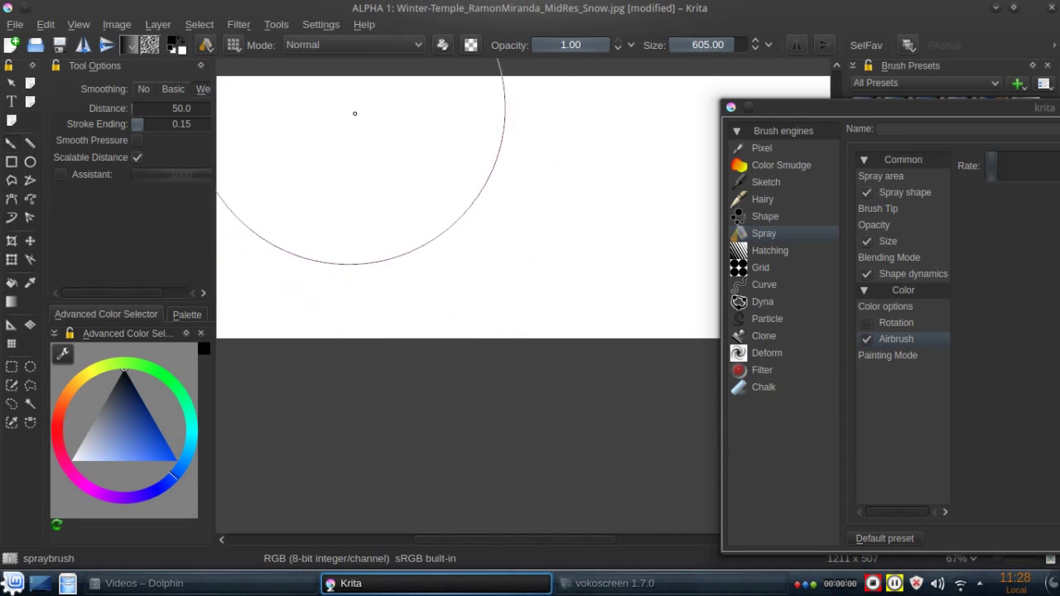
pyautogui.moveTo(477, 214); pyautogui.dragTo(287, 163)
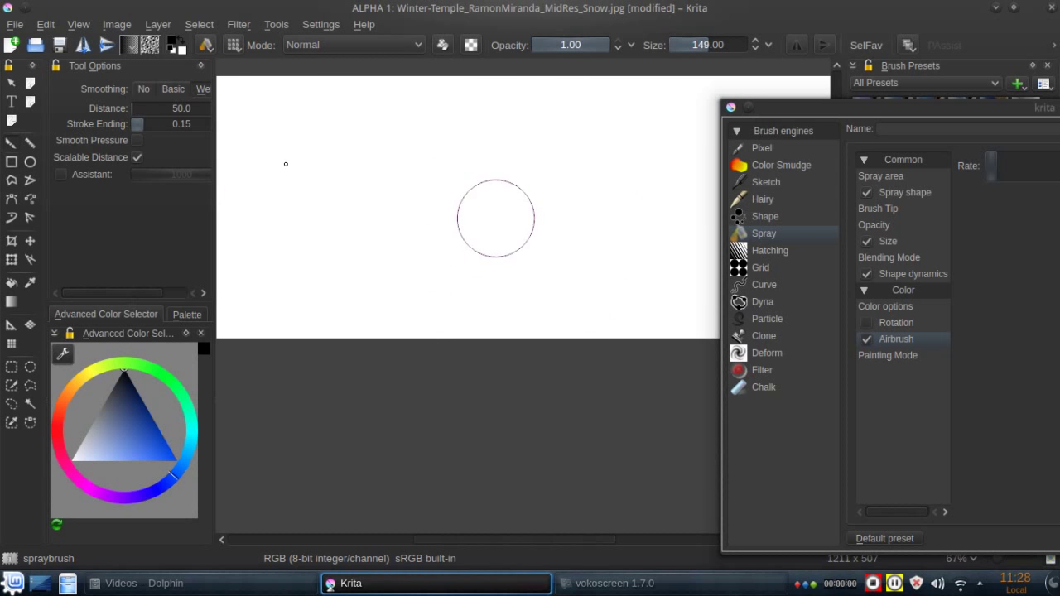
pyautogui.moveTo(328, 124)
pyautogui.mouseDown()
pyautogui.moveTo(403, 166)
pyautogui.moveTo(650, 257)
pyautogui.mouseUp()
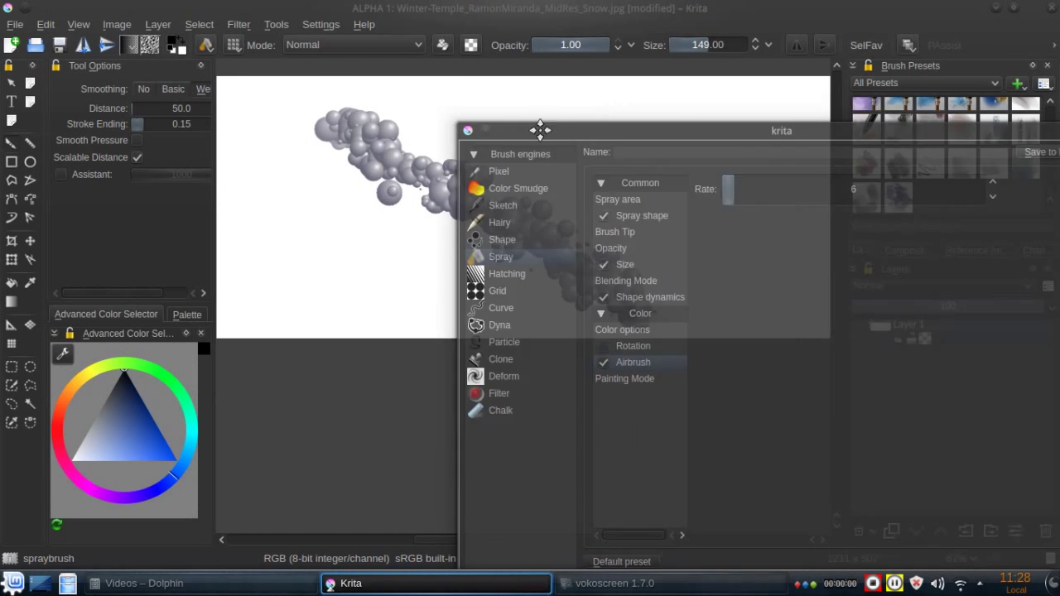
# Tick Proportional in the Spray shape settings to keep the bubble image's proportions
pyautogui.moveTo(838, 108); pyautogui.dragTo(394, 80)
pyautogui.click(436, 148)
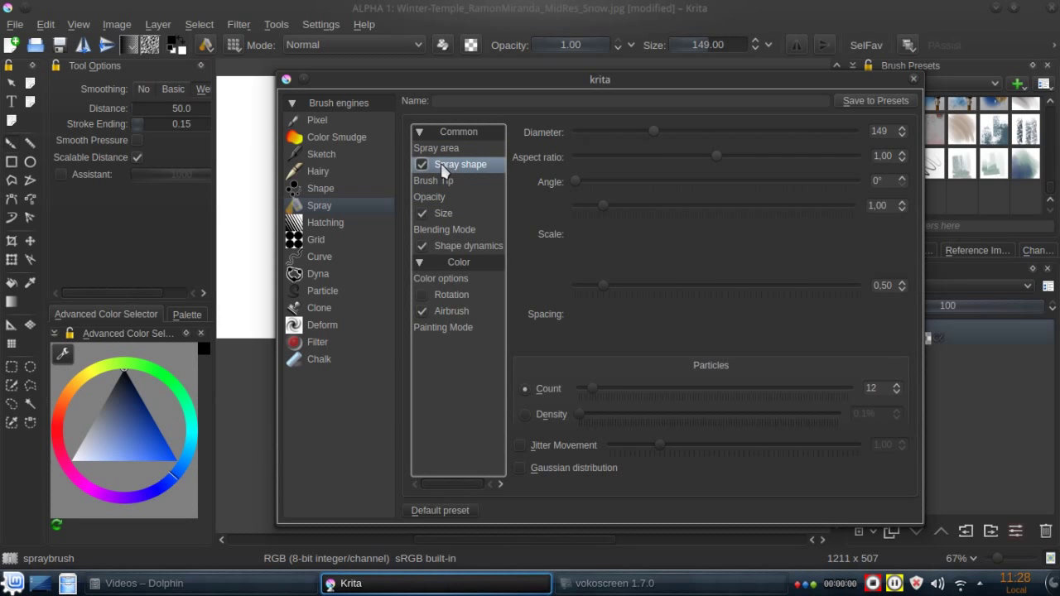
pyautogui.click(454, 166)
pyautogui.click(520, 200)
pyautogui.moveTo(588, 87); pyautogui.dragTo(855, 292)
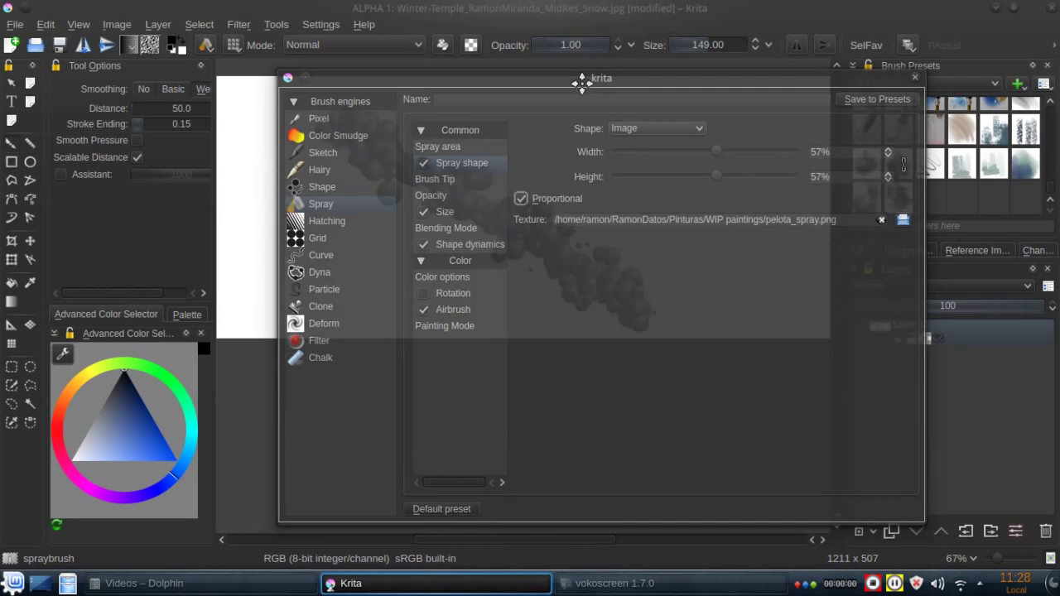
# Paint thinner diagonal bubble strokes at brush sizes 75 and 38
pyautogui.moveTo(717, 199); pyautogui.dragTo(406, 91)
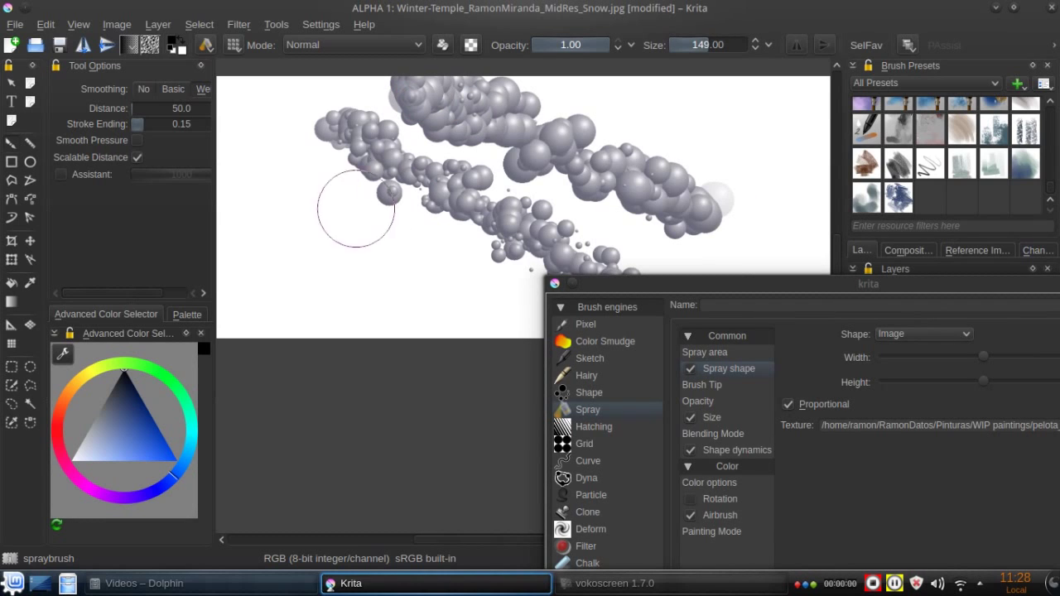
pyautogui.click(447, 294)
pyautogui.moveTo(456, 300); pyautogui.dragTo(220, 145)
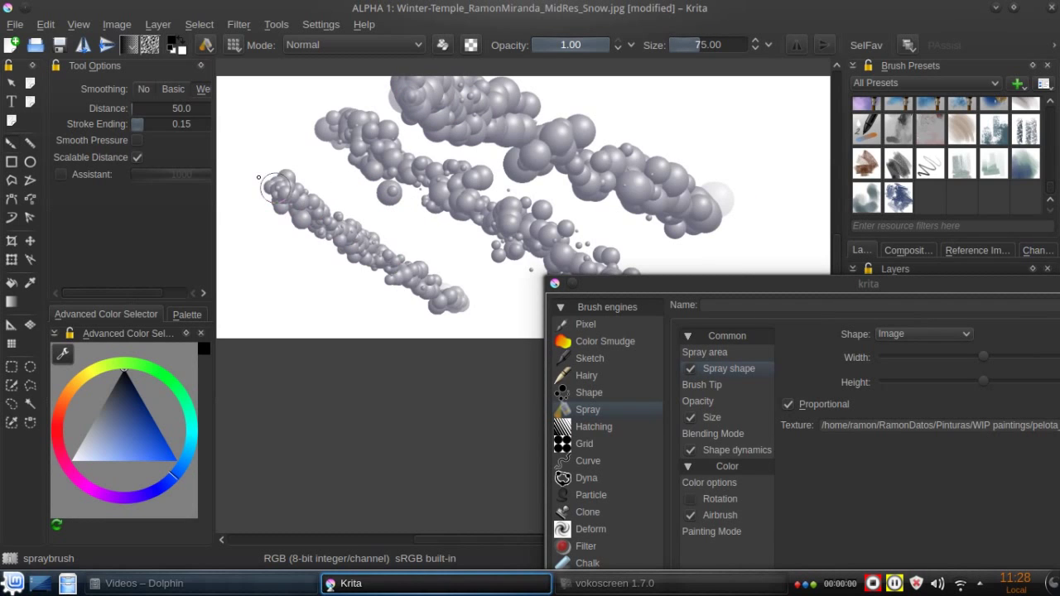
pyautogui.click(356, 328)
pyautogui.moveTo(348, 325); pyautogui.dragTo(224, 234)
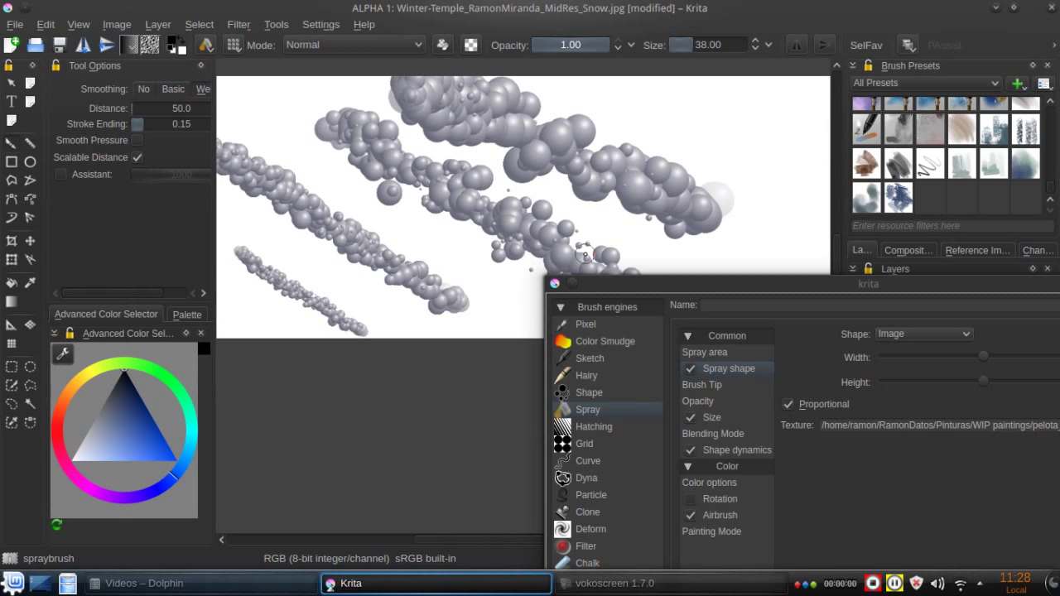
pyautogui.moveTo(891, 284)
pyautogui.mouseDown()
pyautogui.moveTo(562, 116)
pyautogui.moveTo(555, 56)
pyautogui.mouseUp()
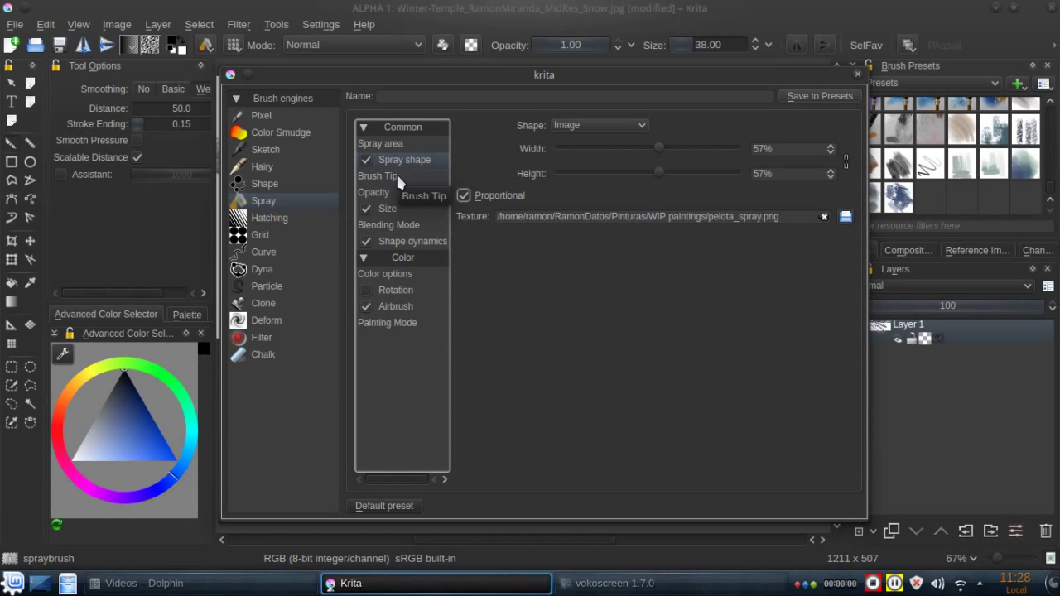
# Display the Spray area settings (diameter 38, 12 particles) and nudge the editor window into place
pyautogui.click(400, 144)
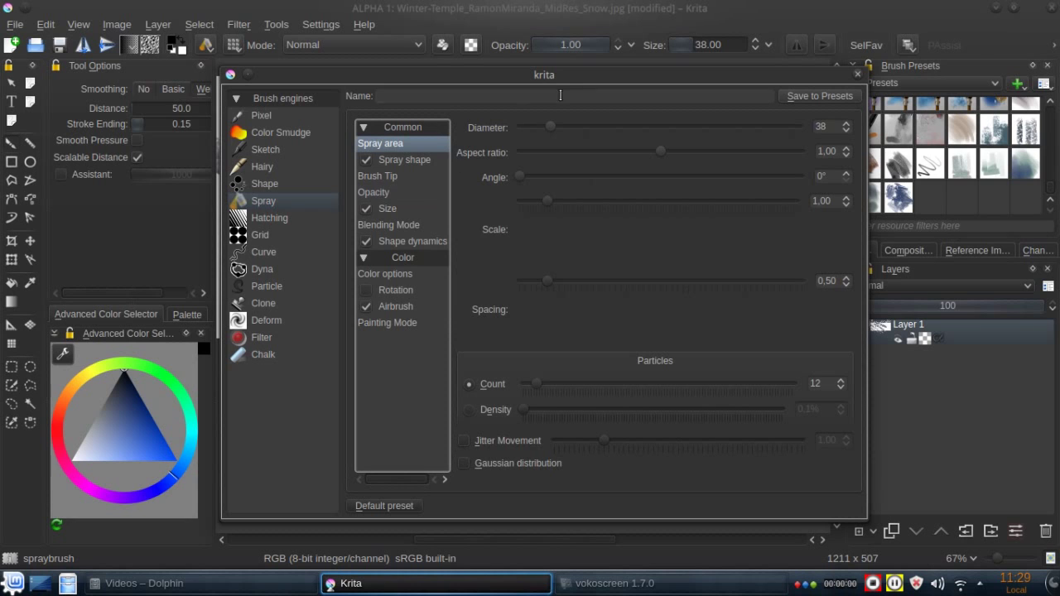
pyautogui.moveTo(593, 80); pyautogui.dragTo(622, 77)
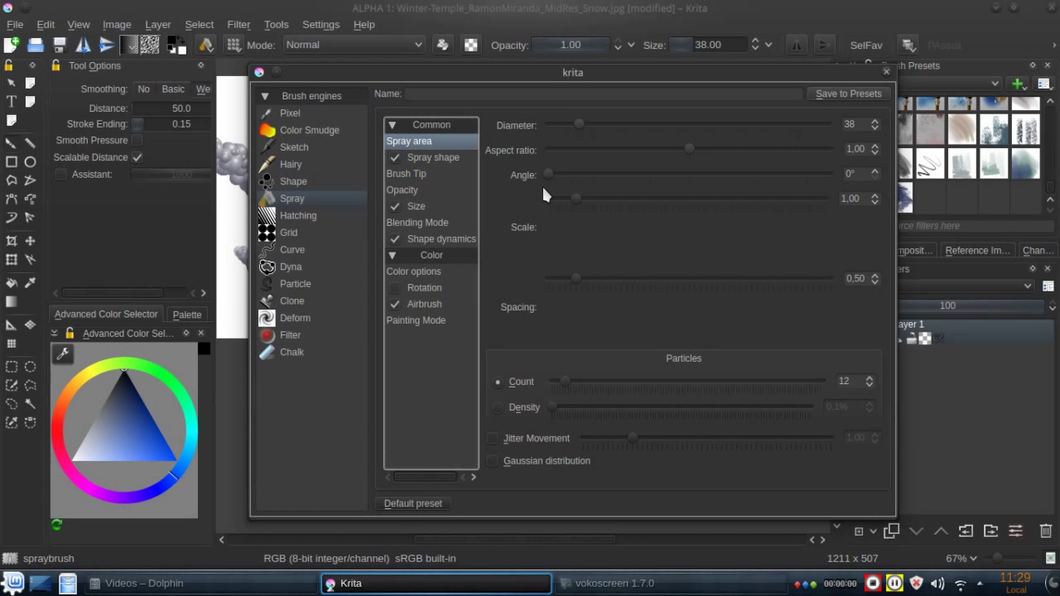
pyautogui.moveTo(592, 72)
pyautogui.mouseDown()
pyautogui.moveTo(619, 78)
pyautogui.moveTo(562, 73)
pyautogui.mouseUp()
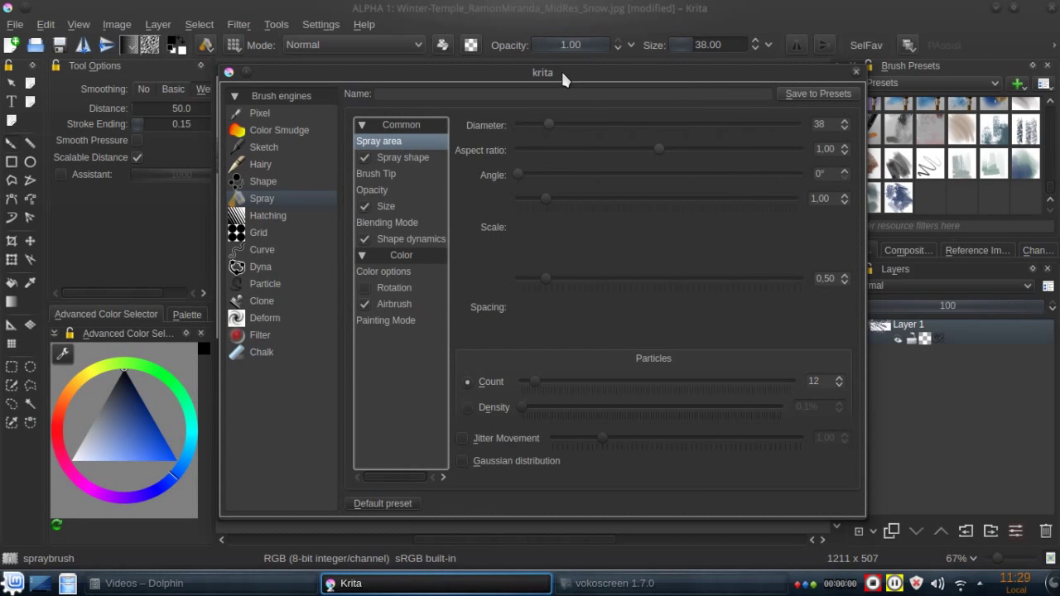
pyautogui.moveTo(562, 73); pyautogui.dragTo(567, 74)
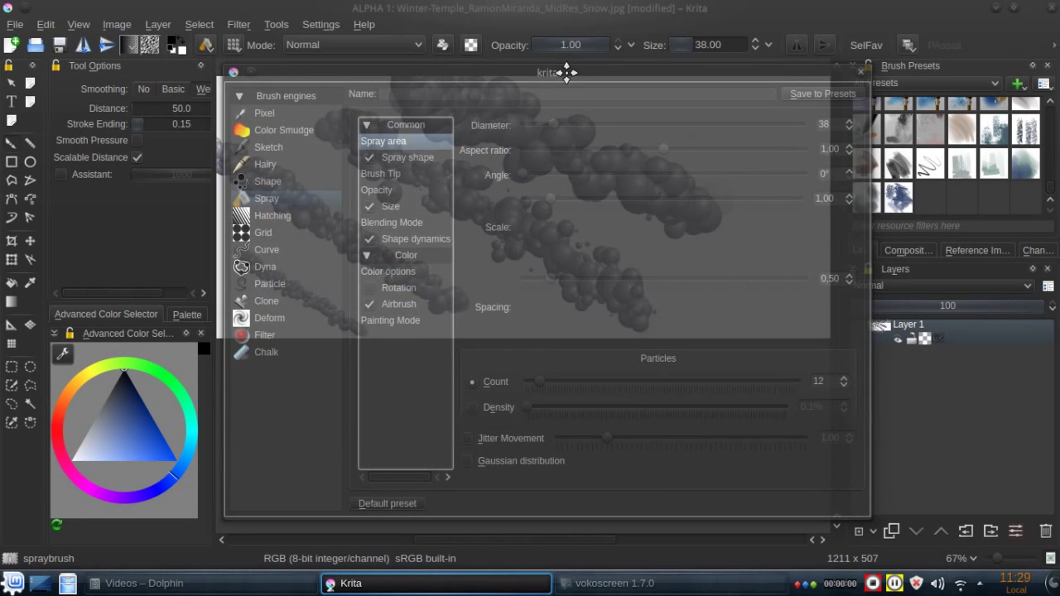